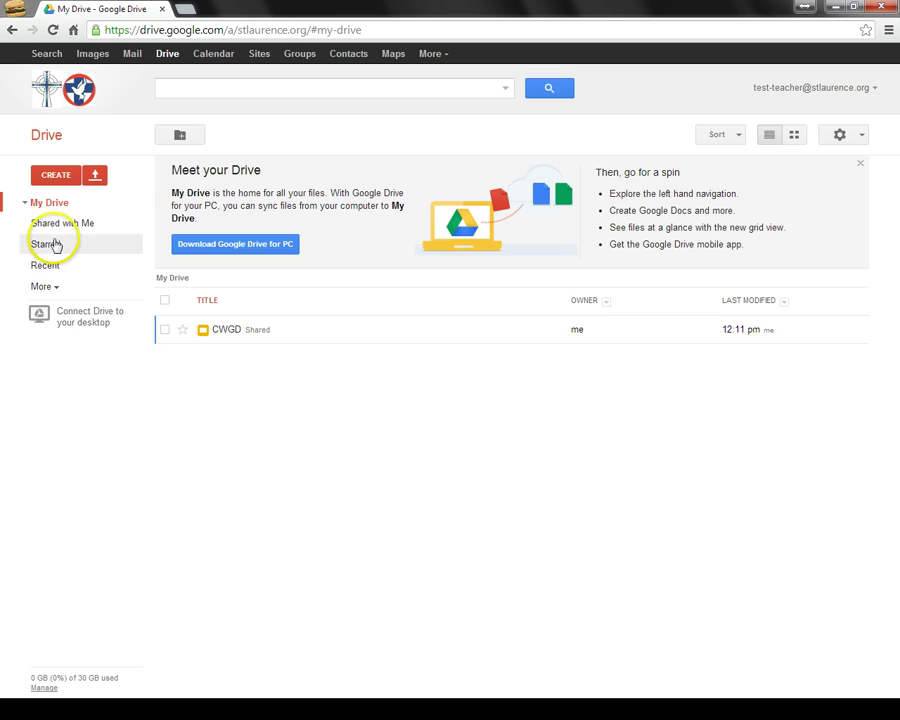
# - Review the student science folders listed in Shared with Me, and return to My Drive
pyautogui.click(54, 231)
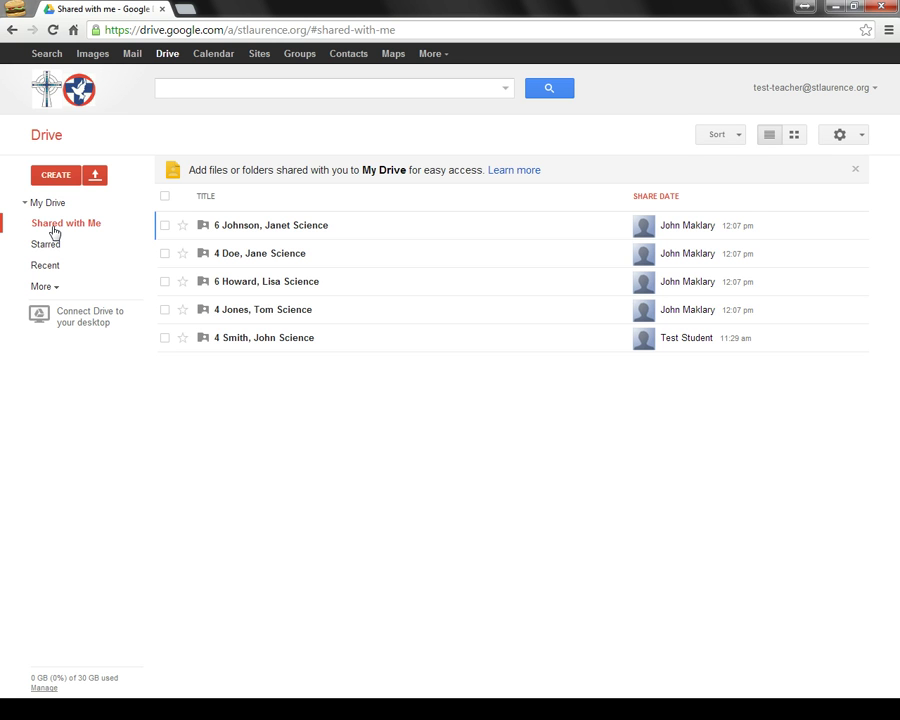
pyautogui.click(225, 341)
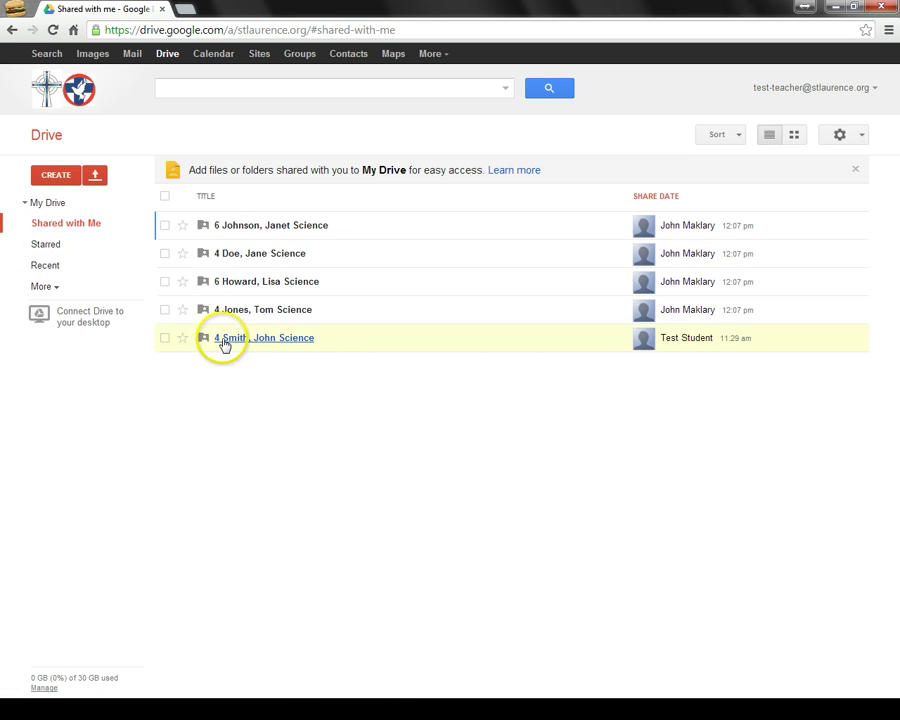
pyautogui.click(54, 204)
pyautogui.click(55, 205)
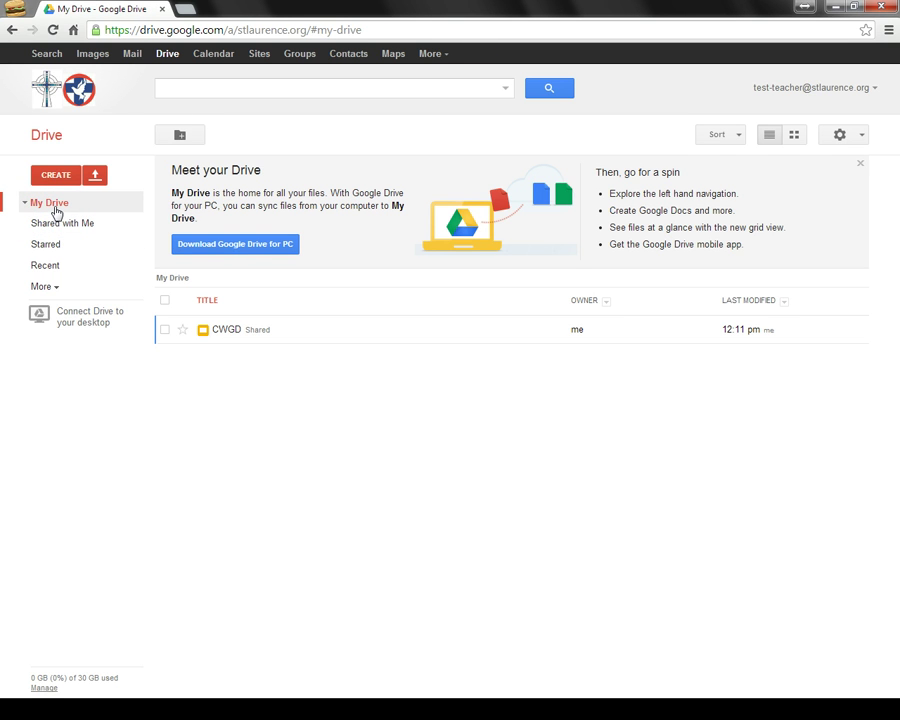
# - Create a new folder named "4 Science" in My Drive
pyautogui.click(56, 176)
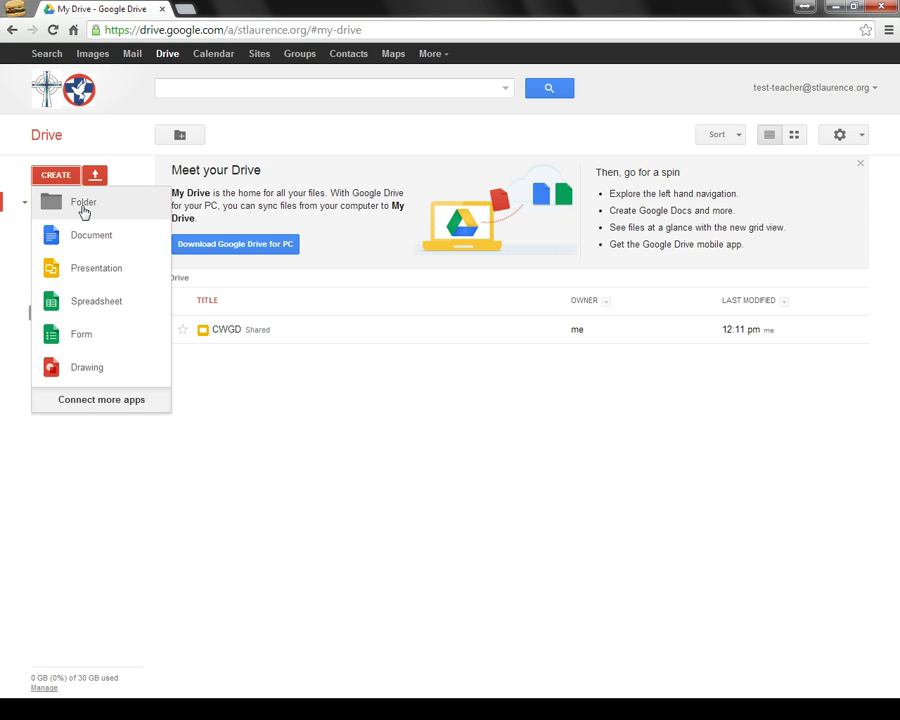
pyautogui.click(82, 203)
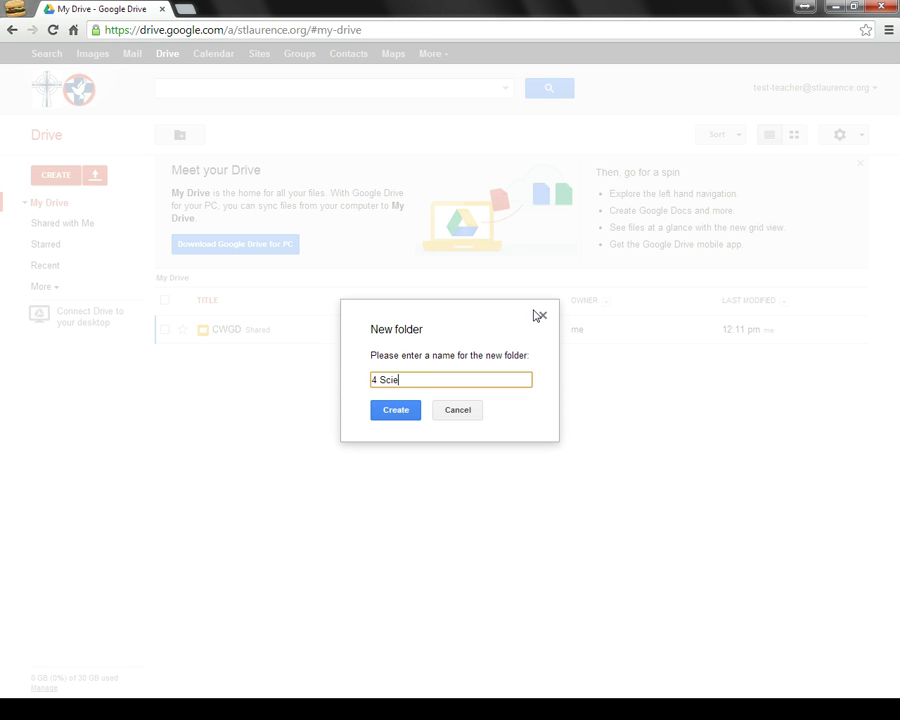
pyautogui.press('Return')
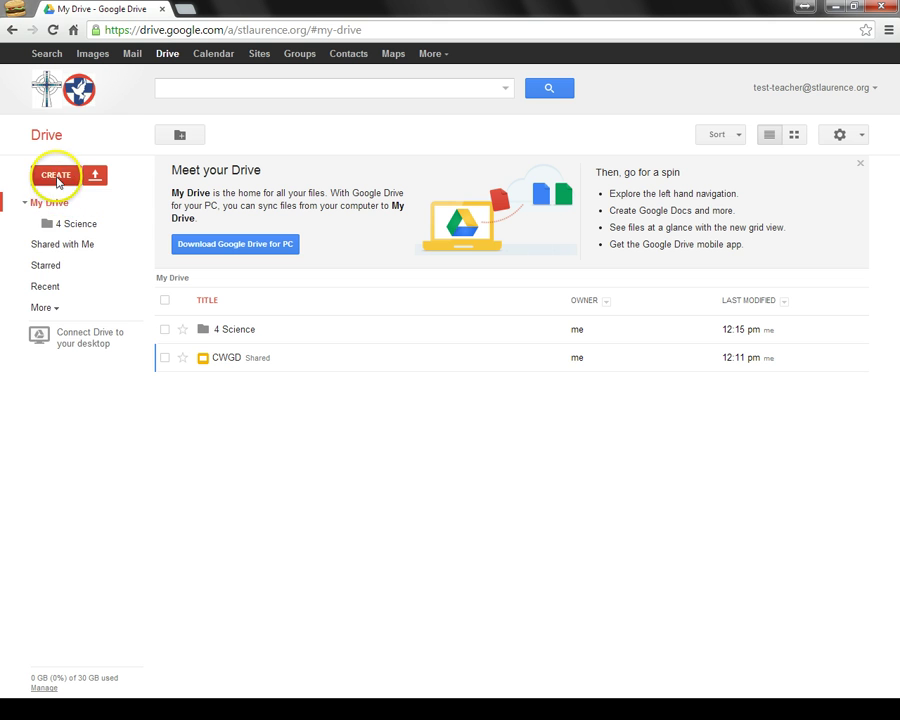
# - Create a second folder named "6 Science" in My Drive
pyautogui.click(56, 176)
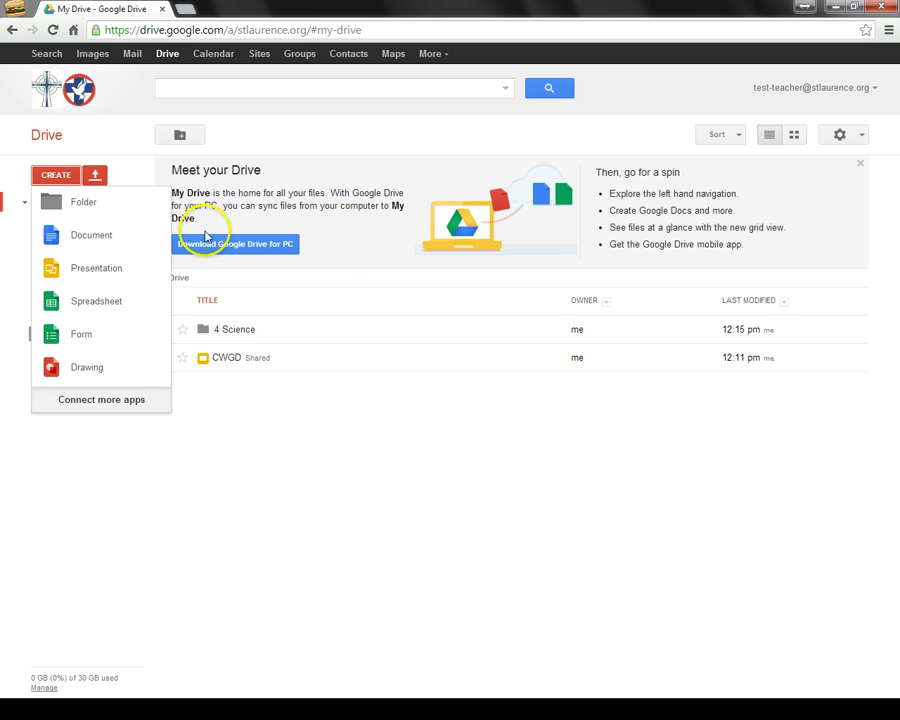
pyautogui.click(125, 208)
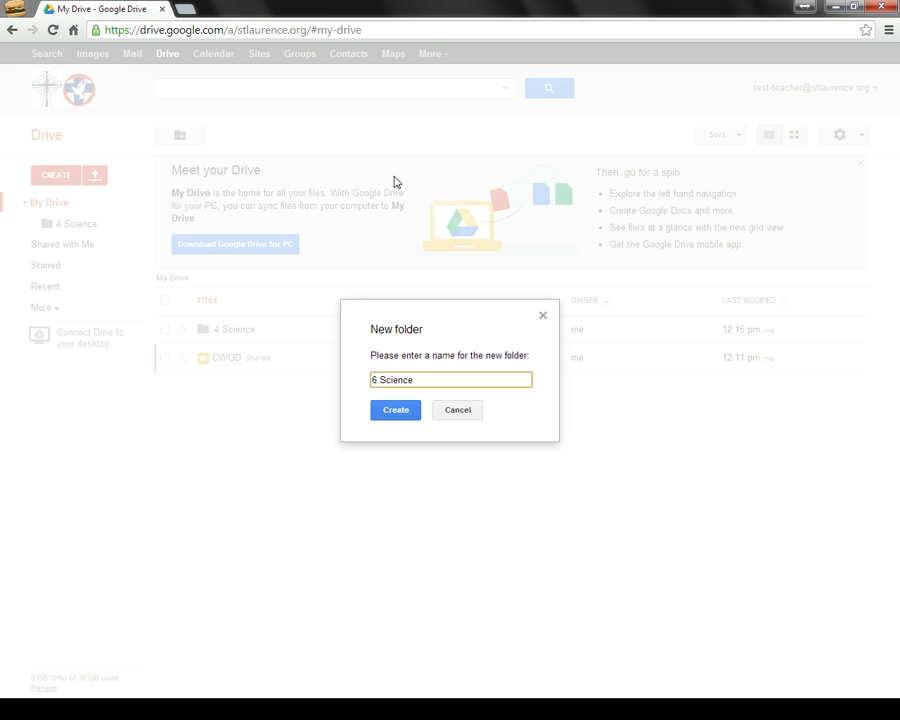
pyautogui.press('Return')
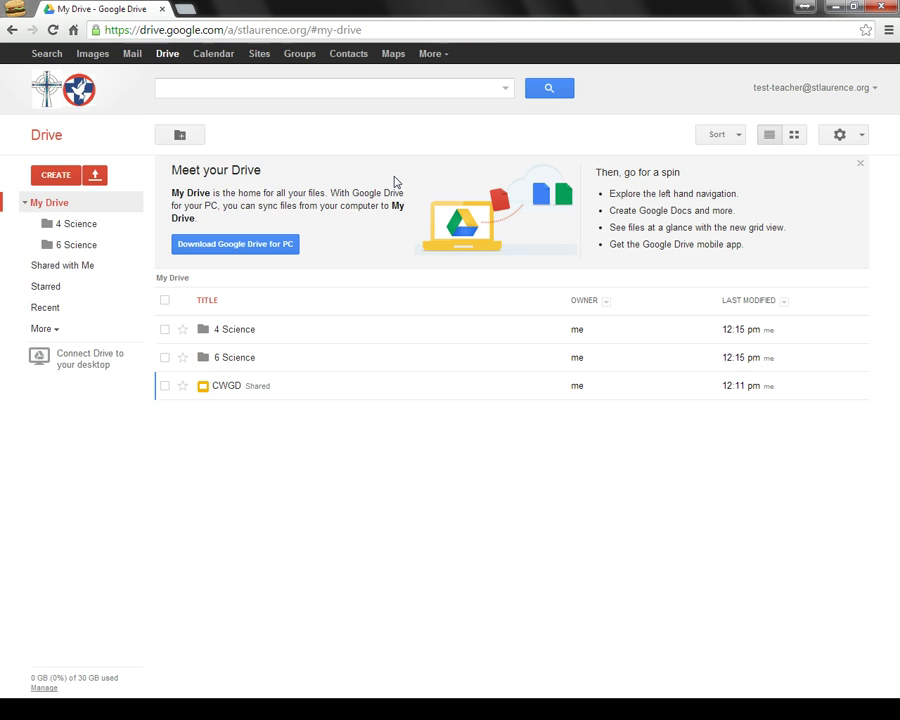
# - Show the Shared with Me items and sort them by title so student folders group by grade
pyautogui.click(54, 269)
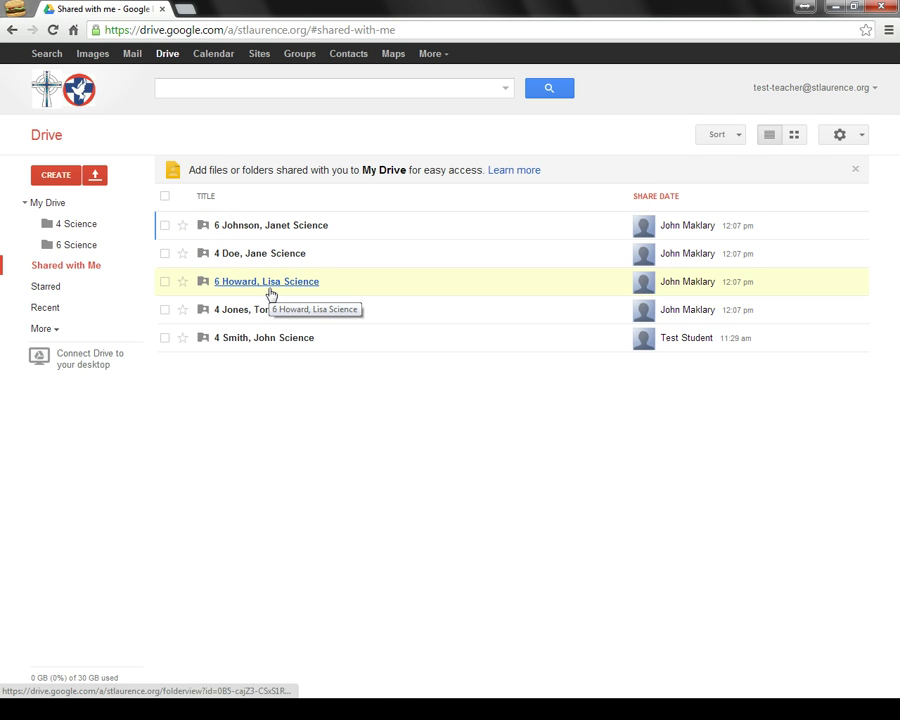
pyautogui.click(268, 252)
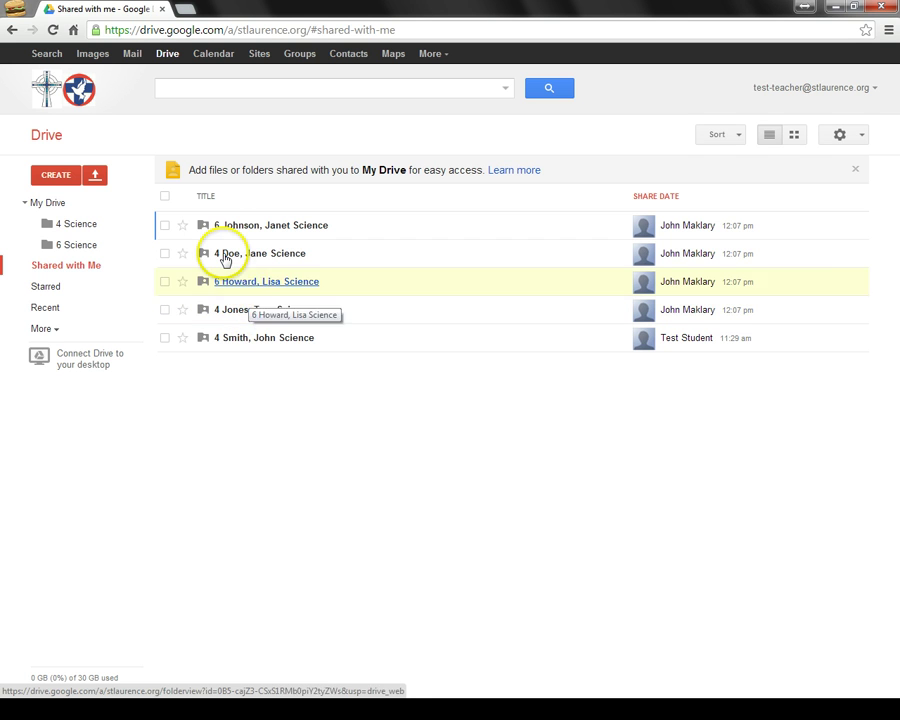
pyautogui.click(209, 201)
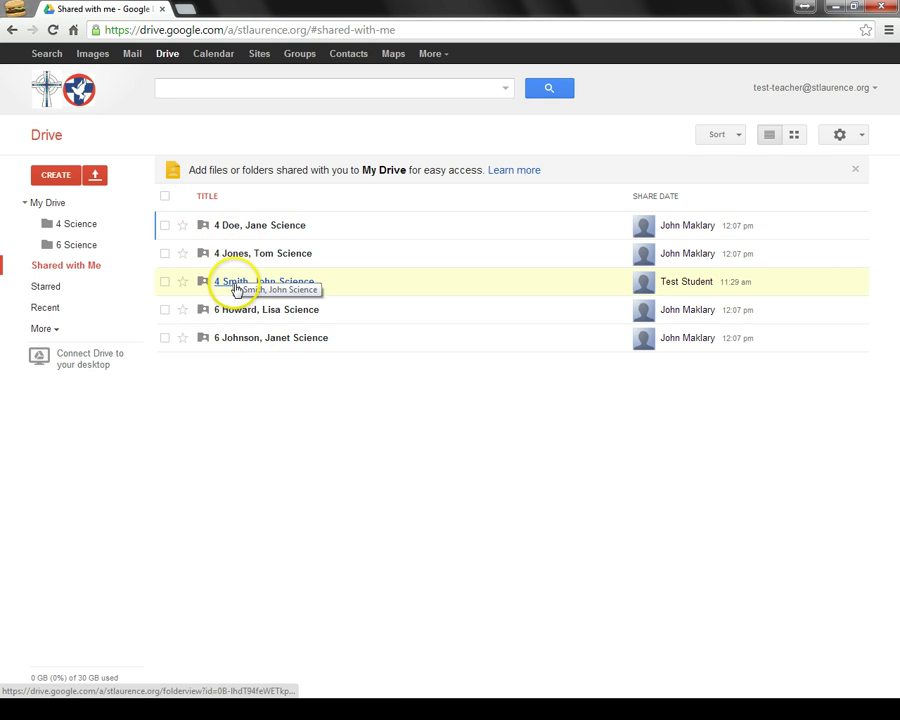
# - Select the three shared student folders whose titles start with 4 and add them to the 4 Science folder
pyautogui.click(166, 227)
pyautogui.click(165, 254)
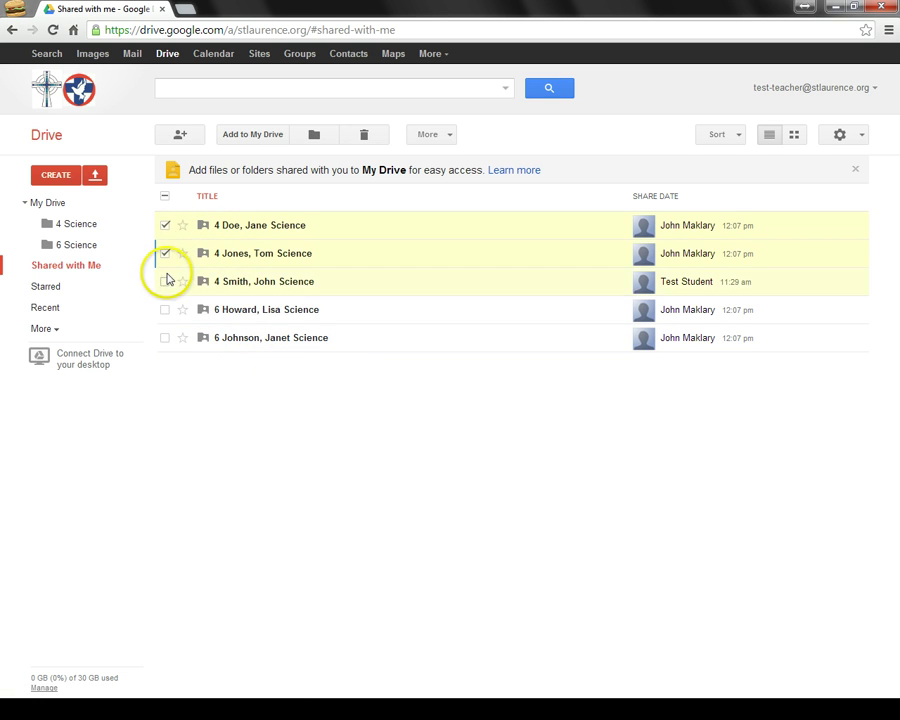
pyautogui.click(166, 284)
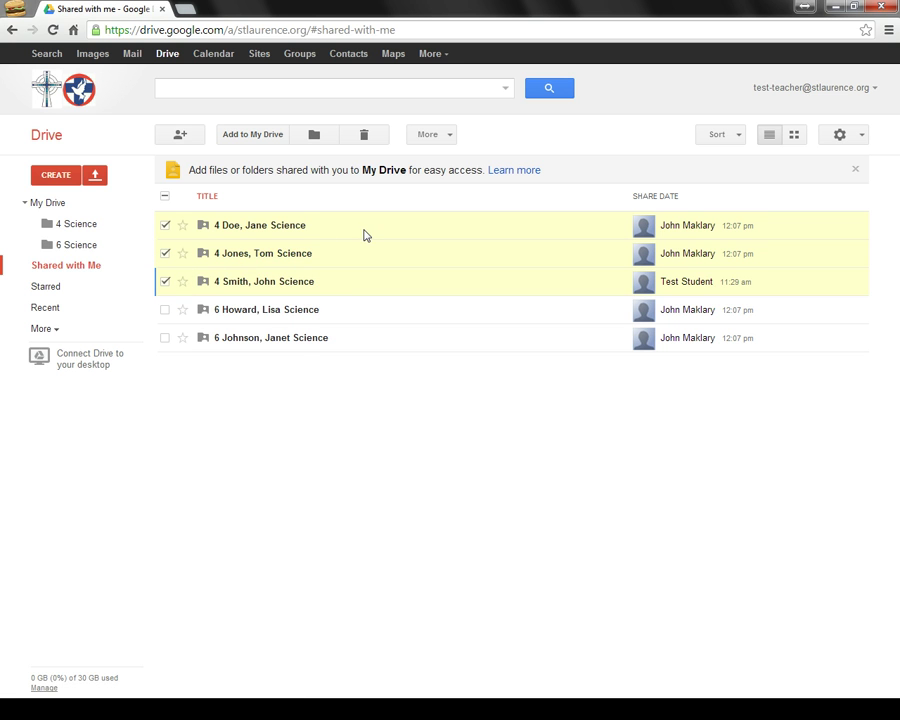
pyautogui.moveTo(366, 231); pyautogui.dragTo(84, 227)
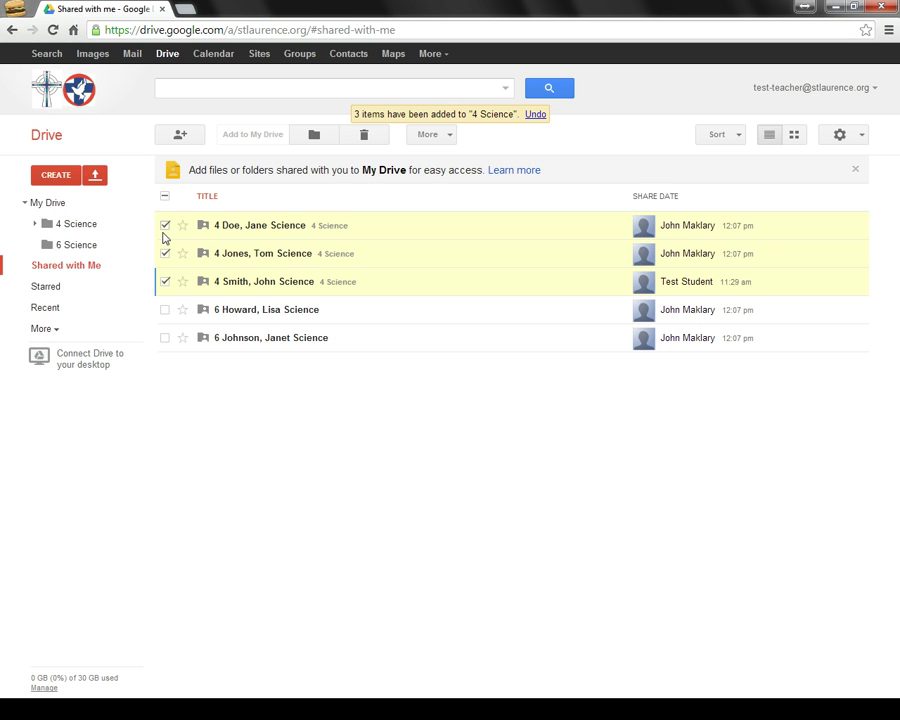
# - Clear the selection, select the two shared student folders whose titles start with 6, and add them to the 6 Science folder
pyautogui.click(165, 197)
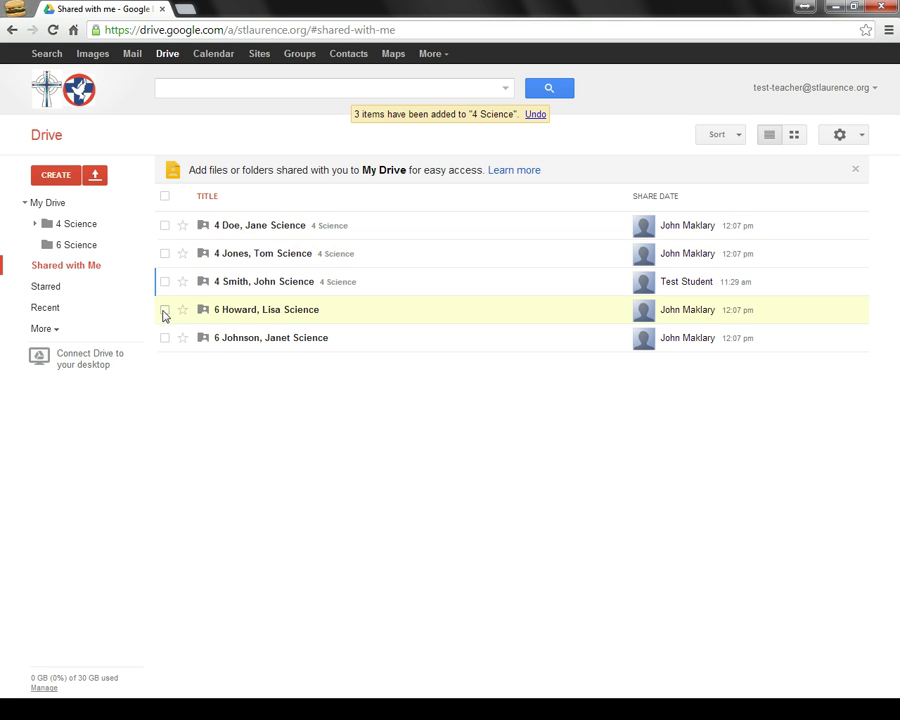
pyautogui.click(165, 310)
pyautogui.click(165, 338)
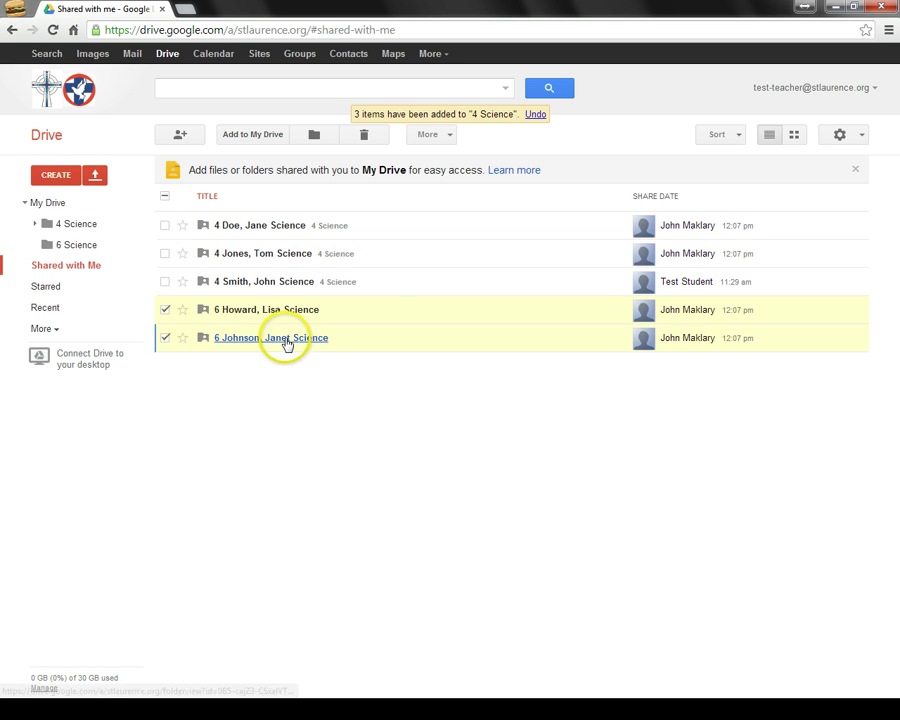
pyautogui.moveTo(367, 315); pyautogui.dragTo(85, 251)
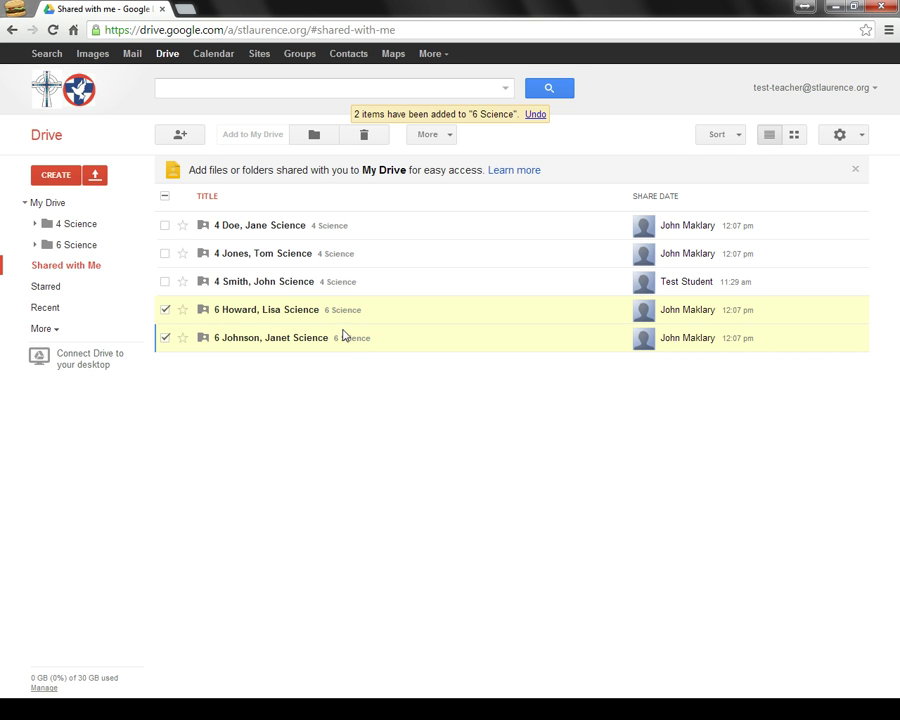
# - Check the contents of the 4 Science and 6 Science folders in My Drive, and open the third student folder in 4 Science
pyautogui.click(55, 203)
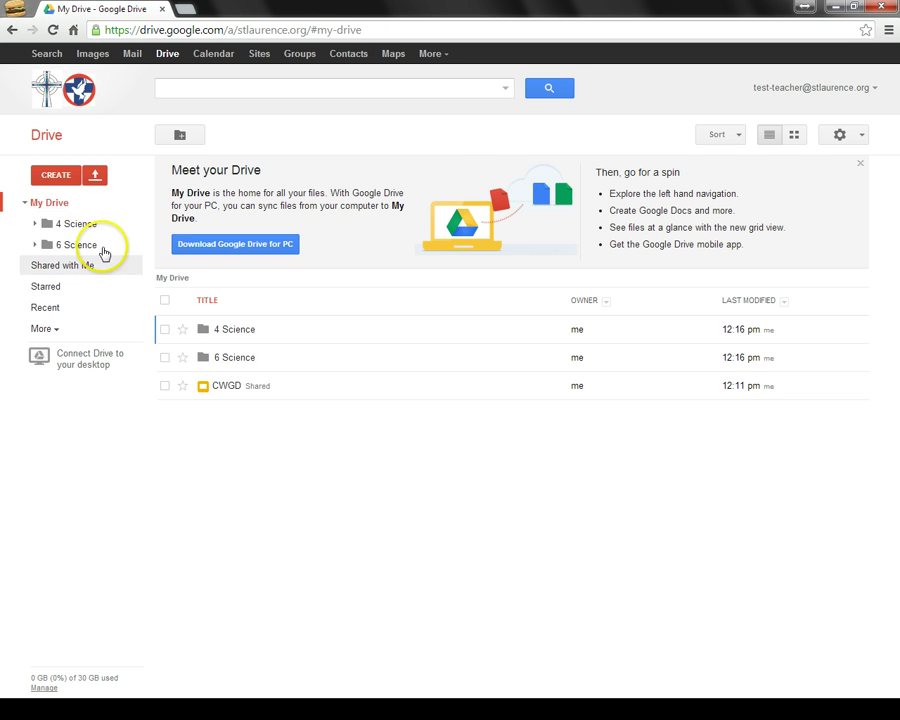
pyautogui.click(68, 224)
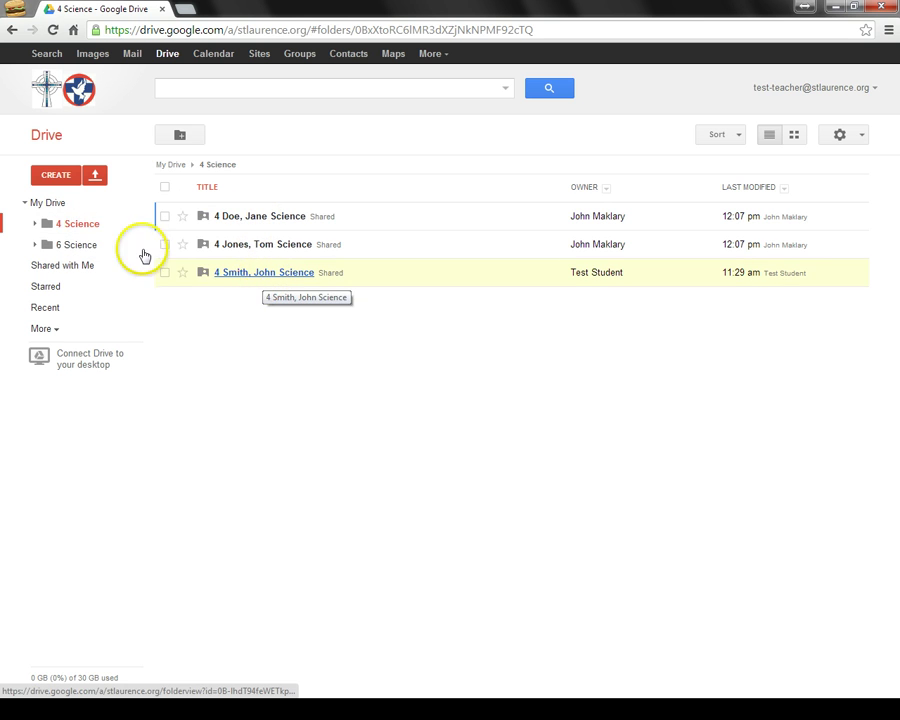
pyautogui.click(74, 247)
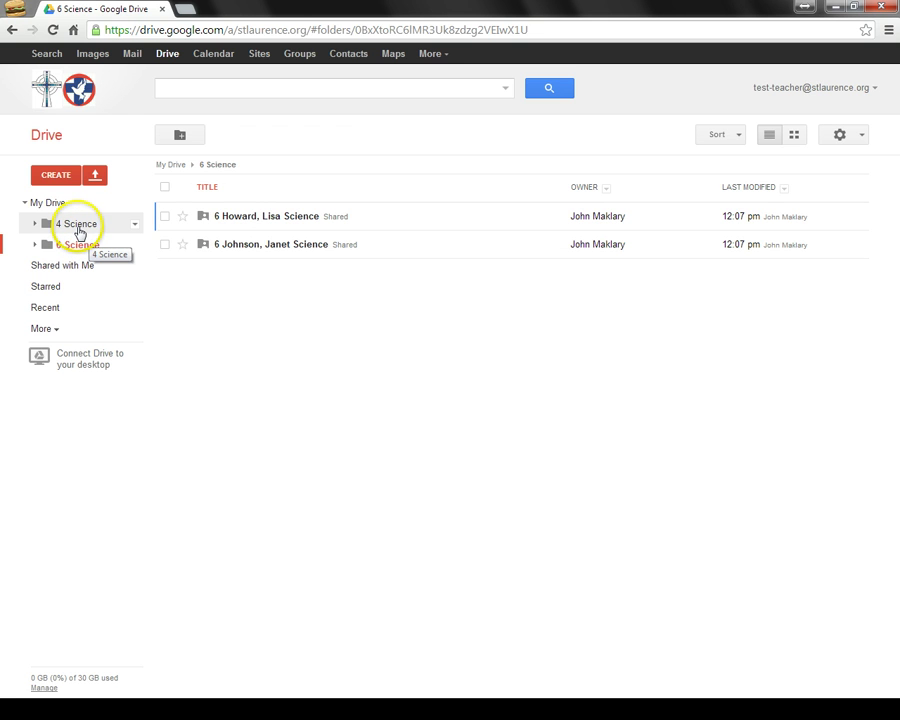
pyautogui.click(80, 226)
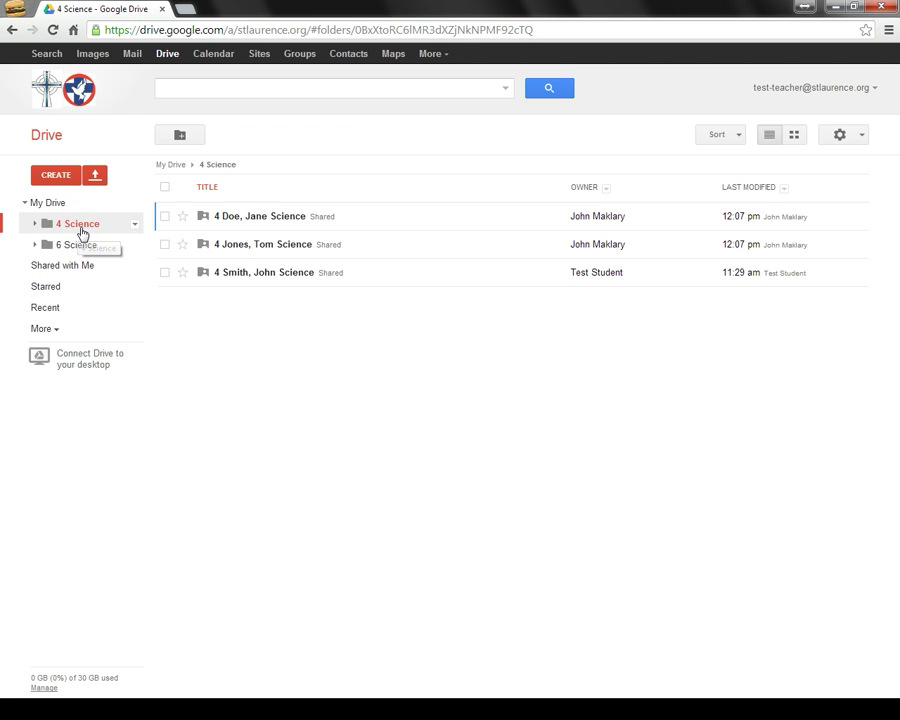
pyautogui.click(251, 273)
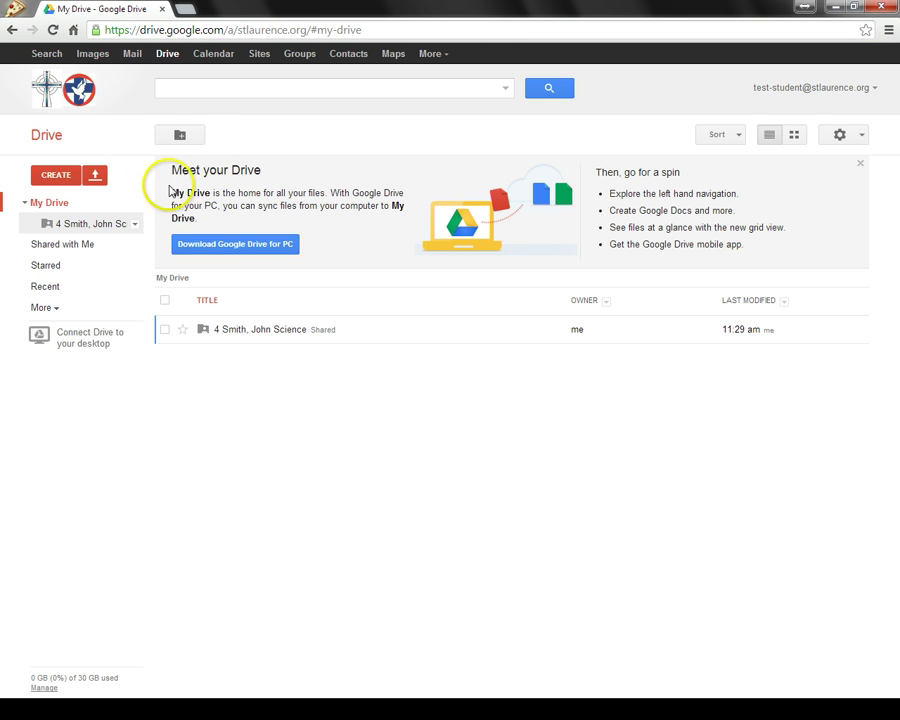
# - In the student account's Drive, create a new document inside the shared grade 4 science folder with the folder's sharing permissions
pyautogui.click(245, 329)
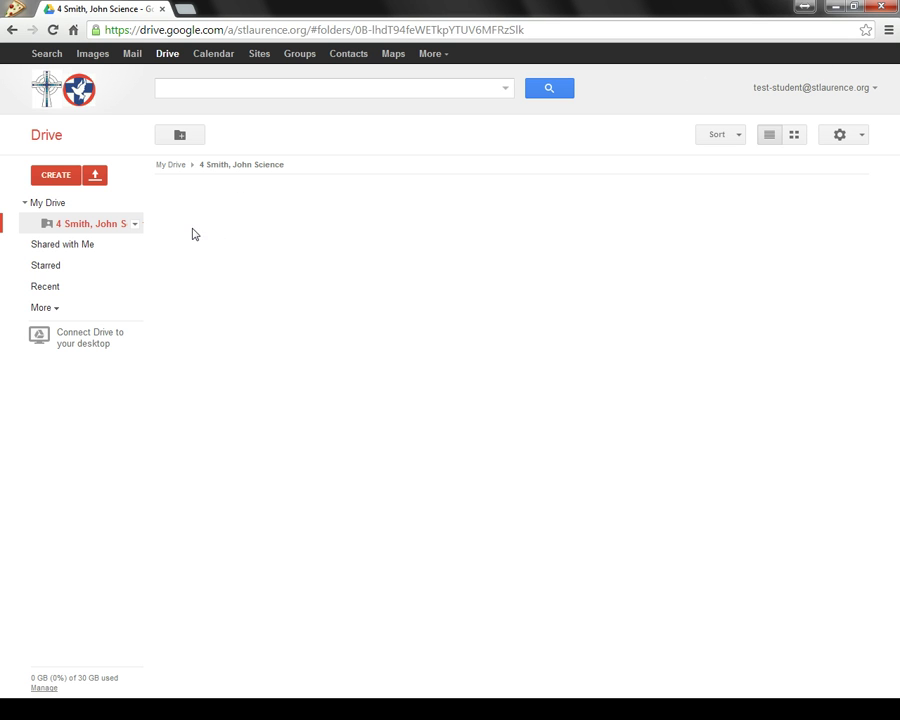
pyautogui.click(60, 177)
pyautogui.click(95, 236)
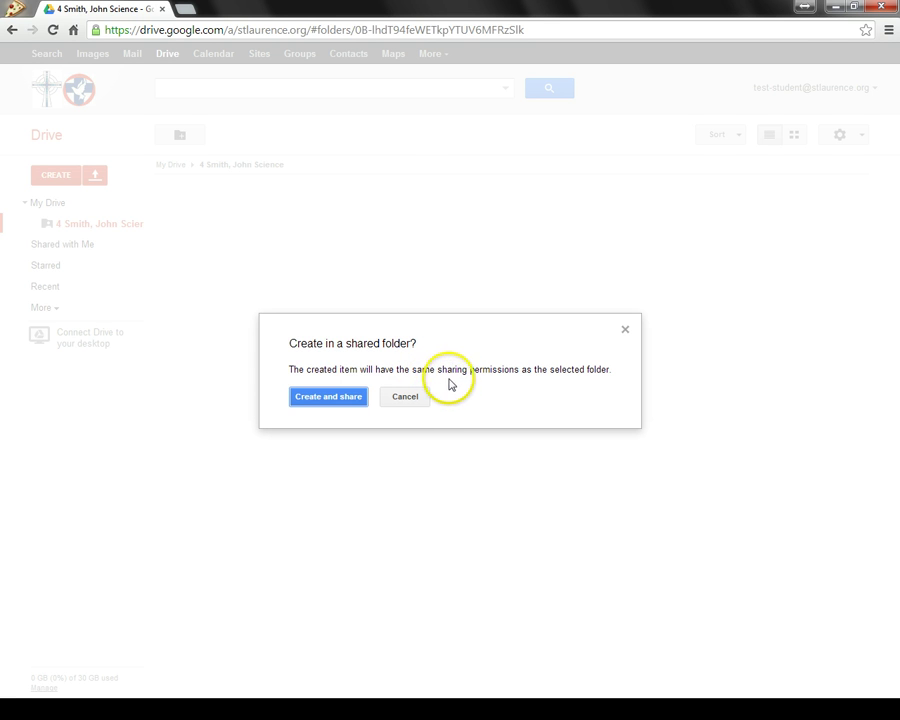
pyautogui.click(320, 398)
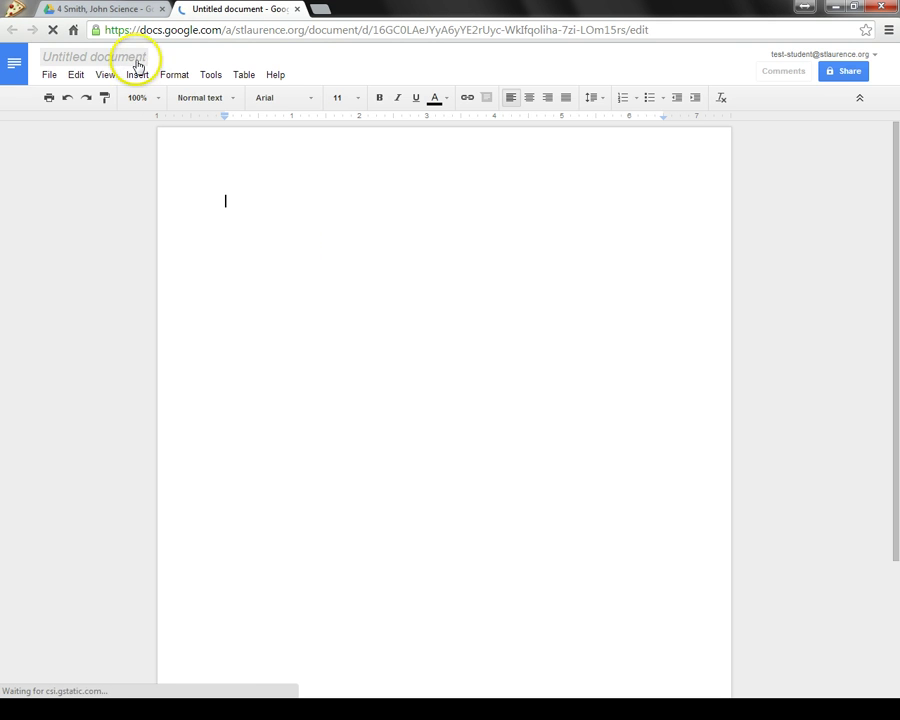
# - Rename the untitled document as "Test Lab Report"
pyautogui.click(144, 60)
pyautogui.write('Test Lab Report')
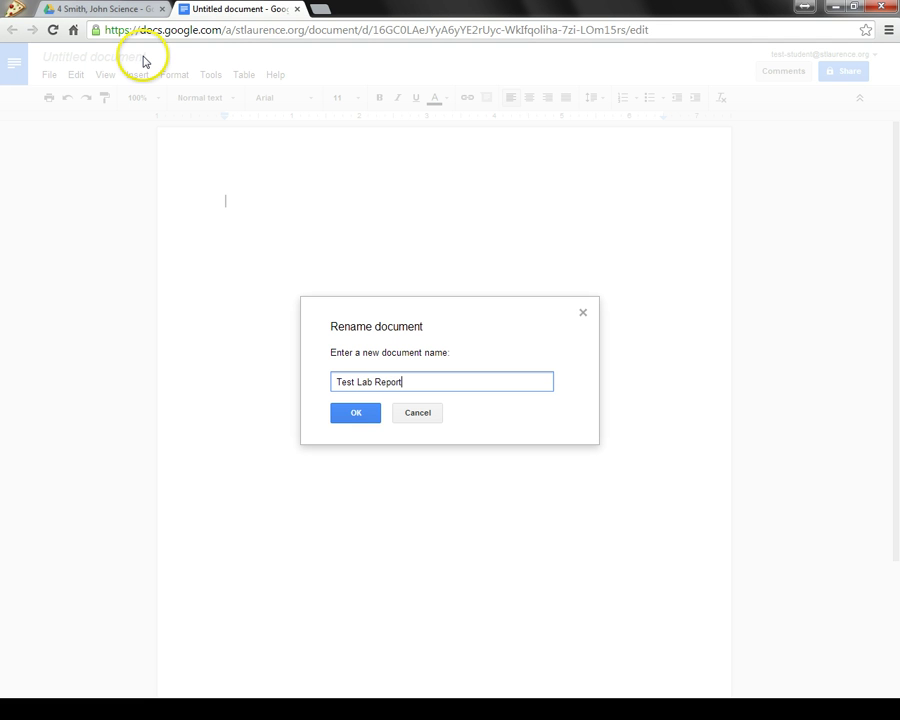
pyautogui.click(357, 419)
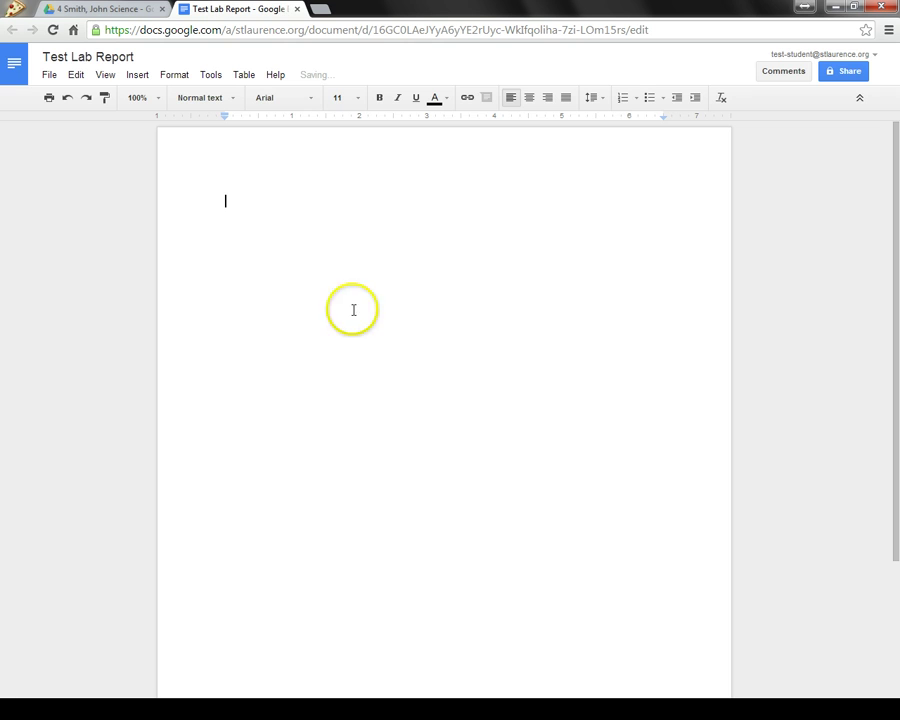
# - Write "This is a test report" in the document body and close the document
pyautogui.write('This is a te')
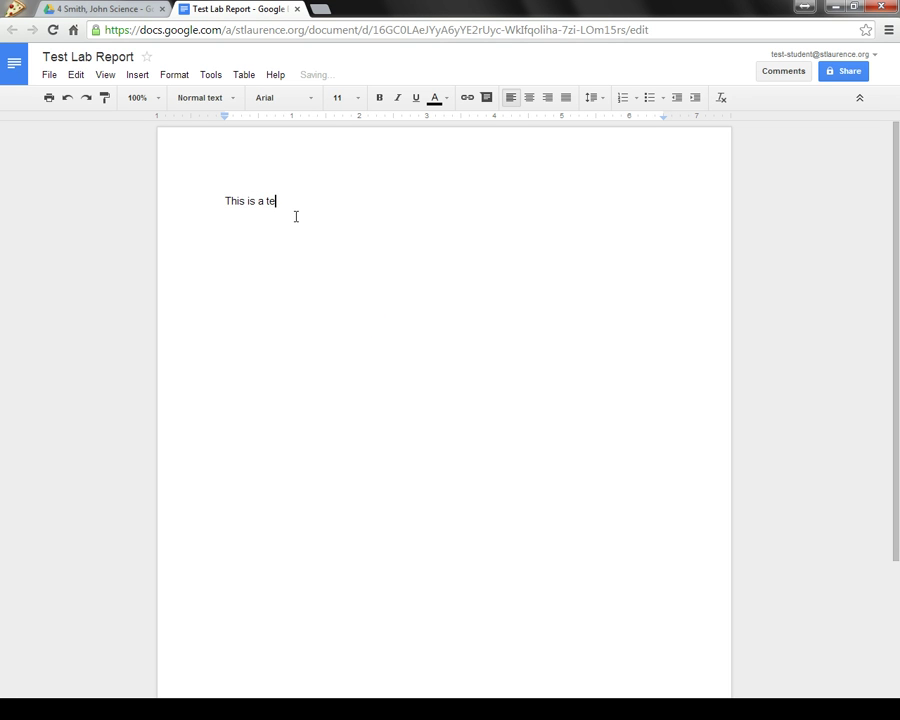
pyautogui.write('st report')
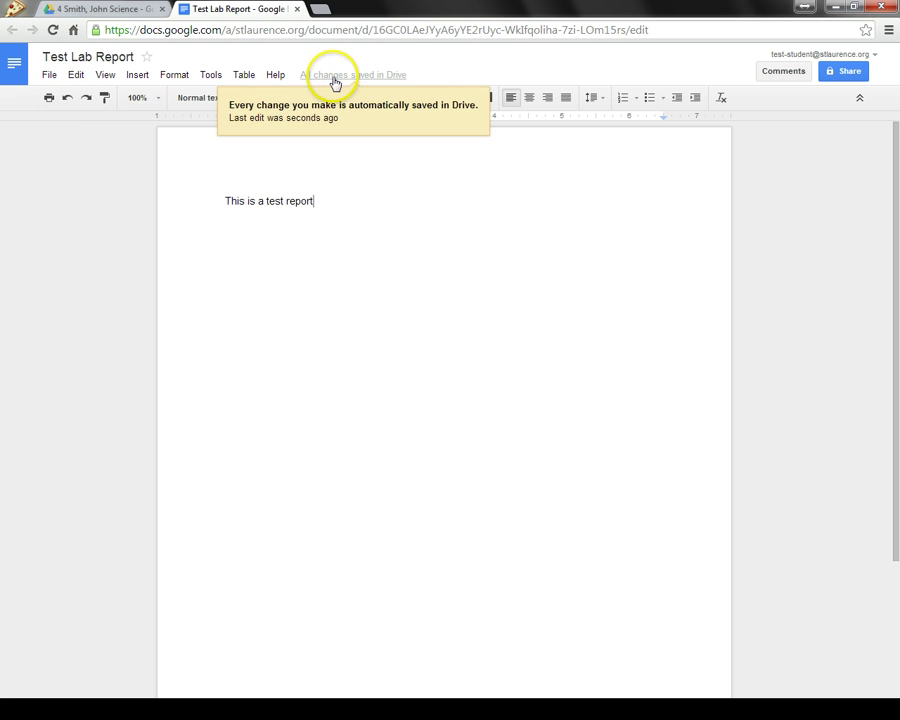
pyautogui.click(297, 9)
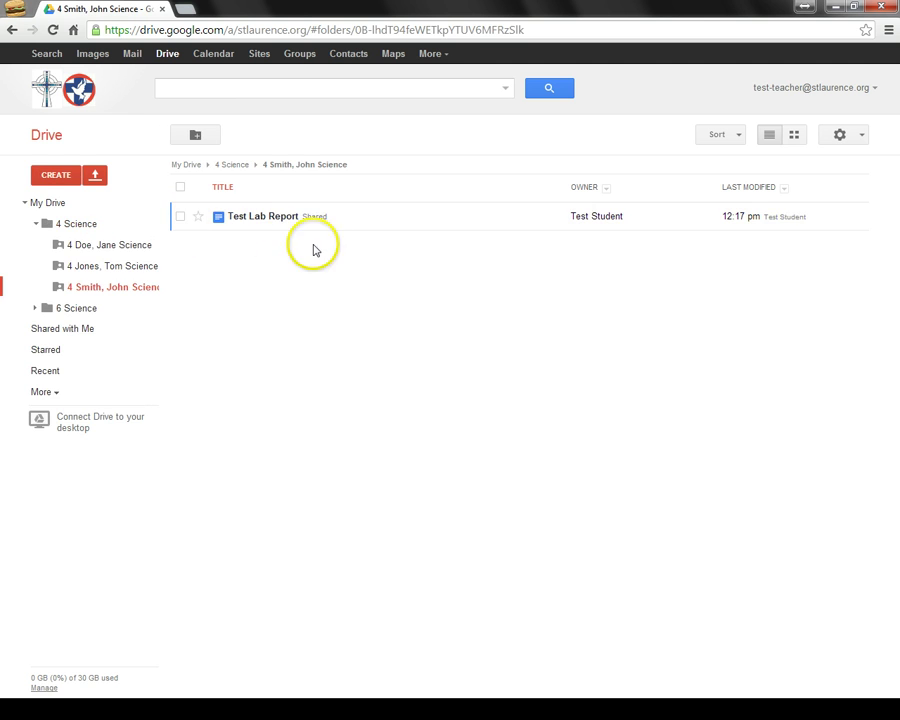
# - In the teacher's Drive, view the 4 Science folder and open the student subfolder that holds Test Lab Report
pyautogui.click(84, 225)
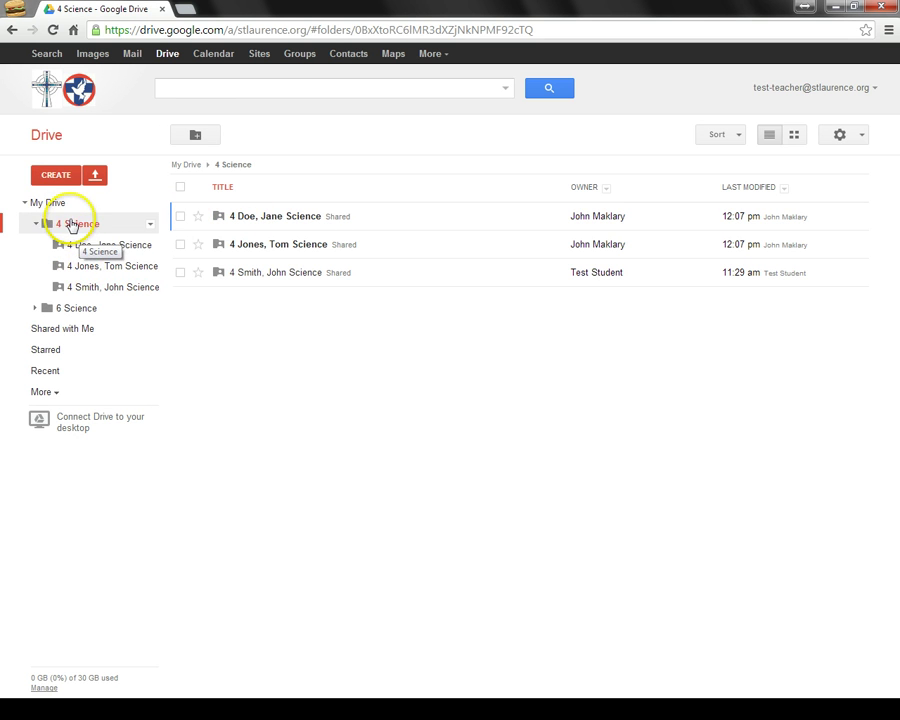
pyautogui.click(104, 289)
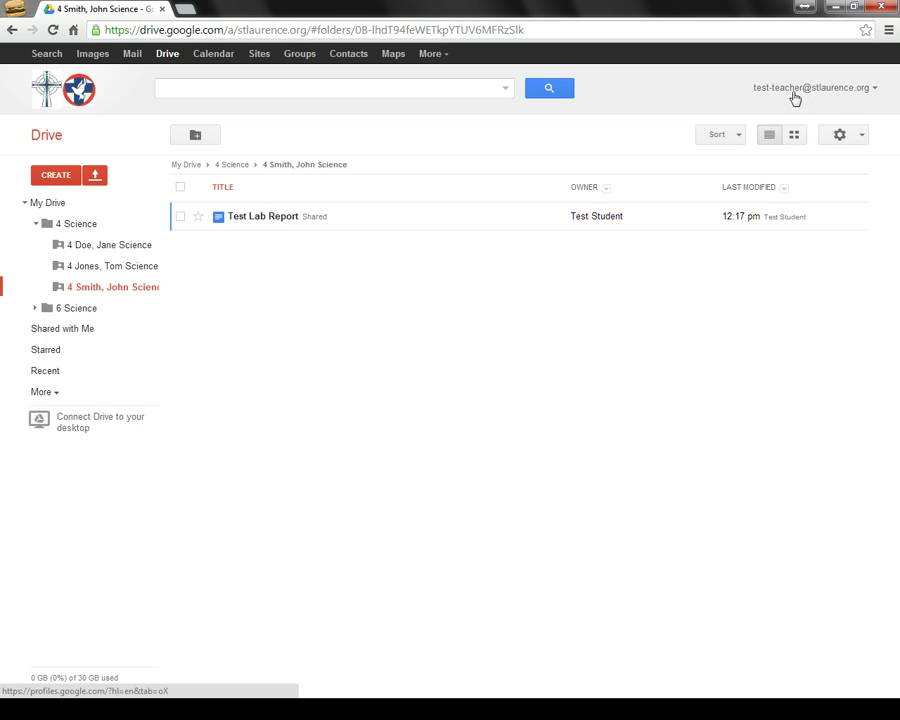
# - Switch to the browser window with the CWGD presentation
pyautogui.hotkey('alt', 'Tab')
pyautogui.hotkey('alt', 'Tab')
pyautogui.hotkey('alt', 'Tab')
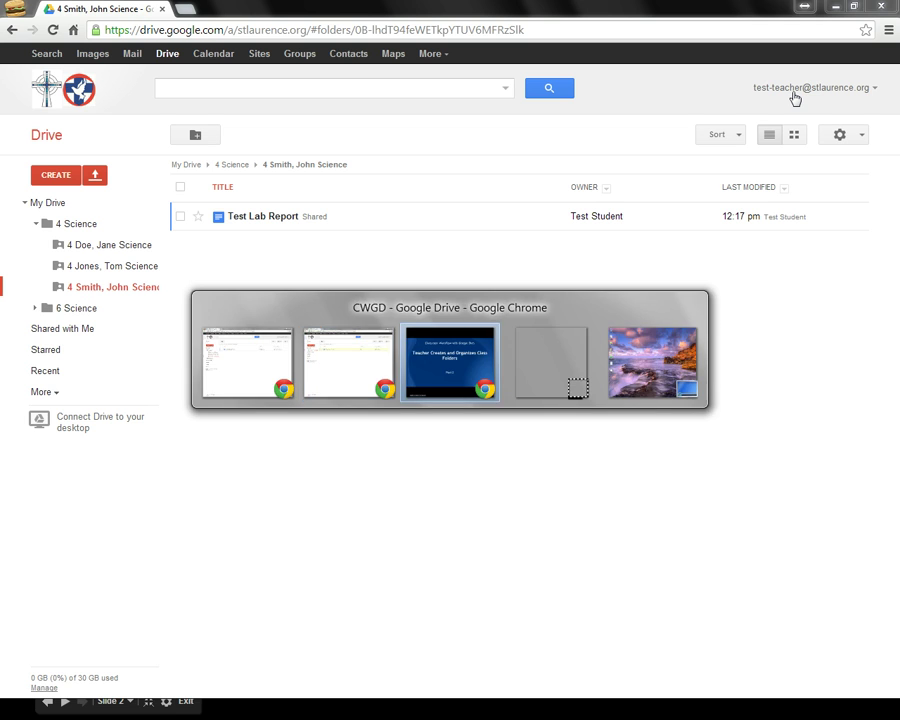